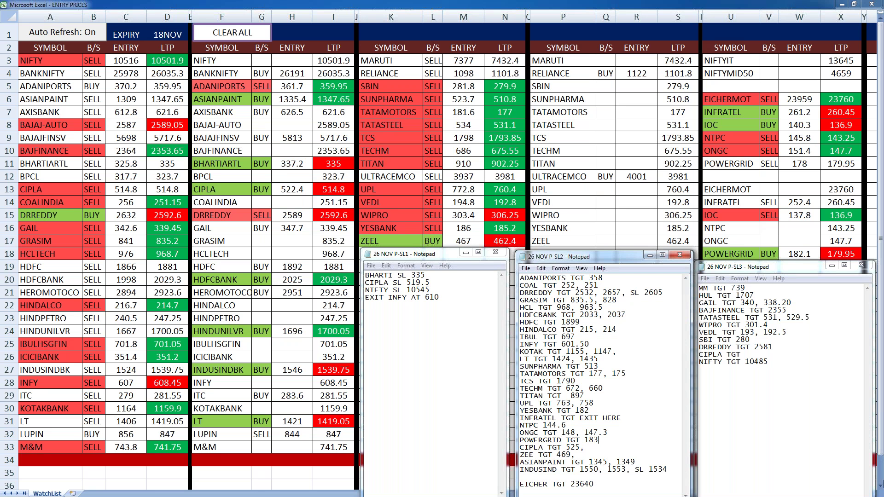
Add the line "ICICI TGT 350" at the end of the 26 NOV P-SL3 note.
{"action": "left_click", "coordinate": [766, 377]}
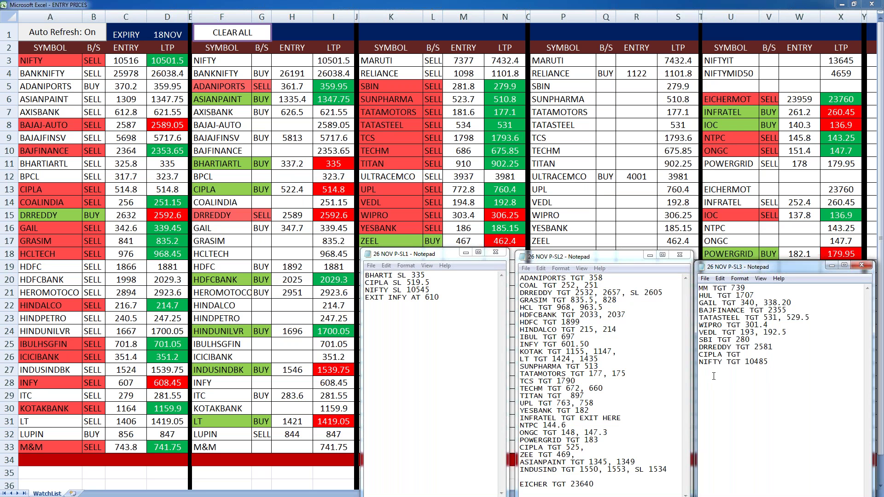
{"action": "left_click_drag", "start_coordinate": [557, 337], "coordinate": [575, 337]}
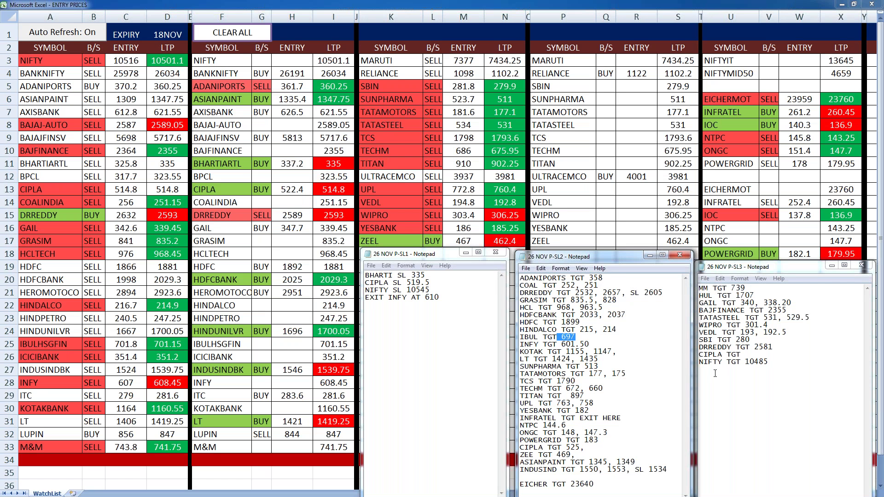
{"action": "left_click", "coordinate": [715, 373]}
{"action": "type", "text": "ICICI TGT"}
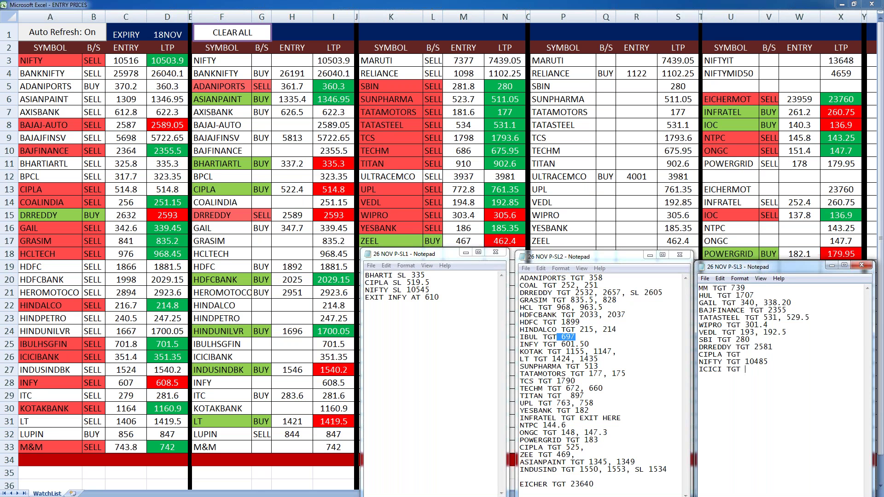
{"action": "type", "text": "350"}
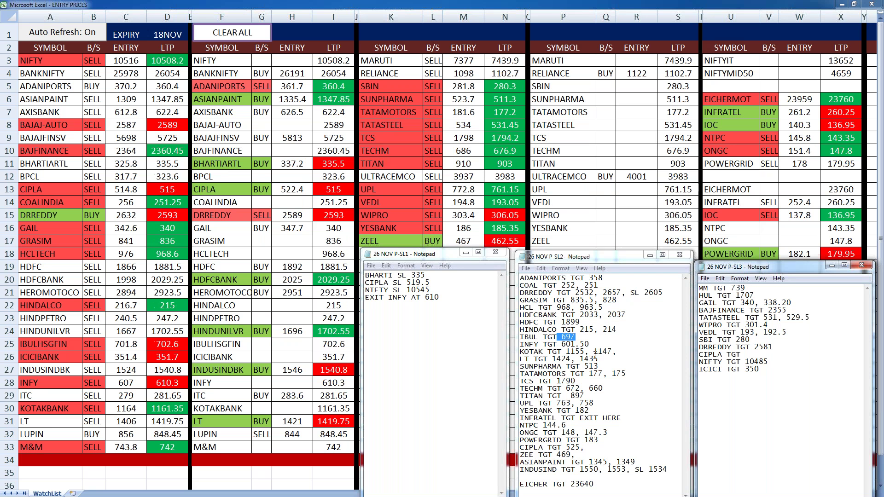
{"action": "double_click", "coordinate": [622, 462]}
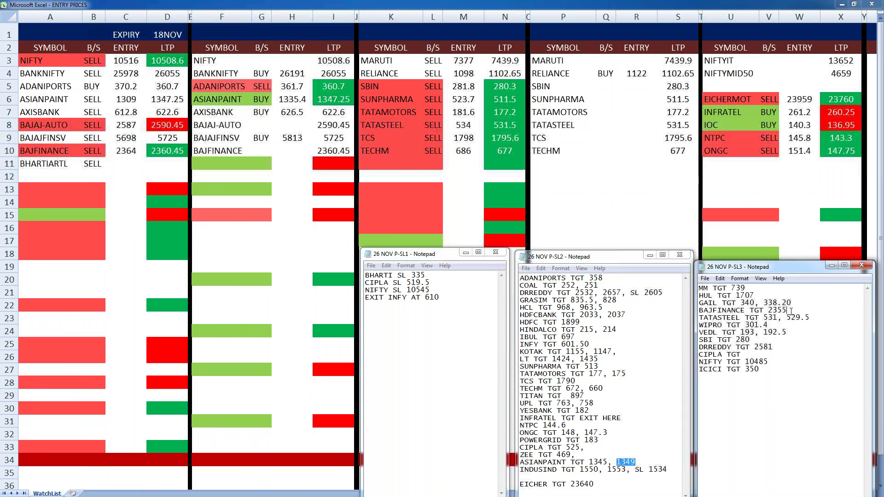
{"action": "left_click_drag", "start_coordinate": [791, 312], "coordinate": [745, 310]}
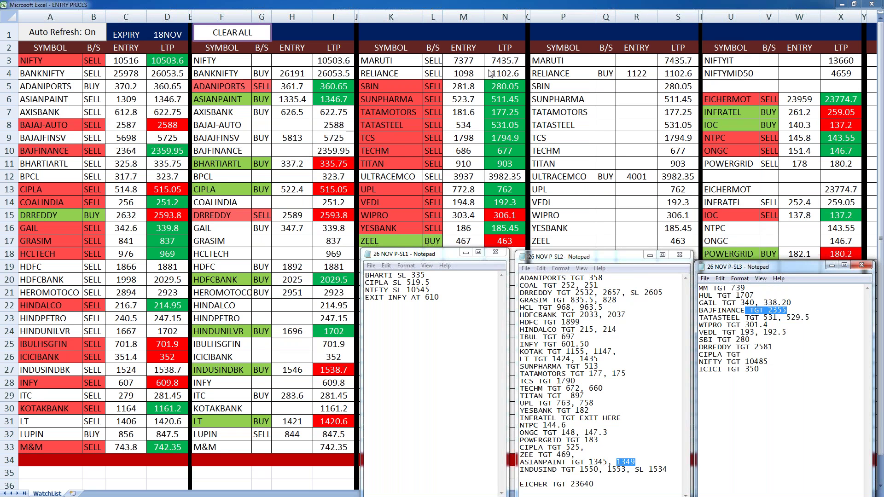
Switch to the Excel watchlist and set the BANKNIFTY sell entry price to 26029.
{"action": "left_click", "coordinate": [433, 319]}
{"action": "left_click", "coordinate": [128, 77]}
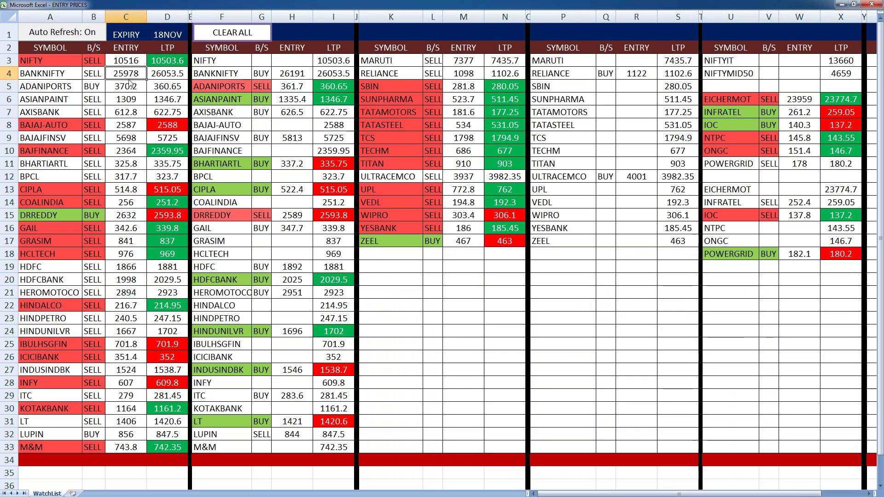
{"action": "type", "text": "26029"}
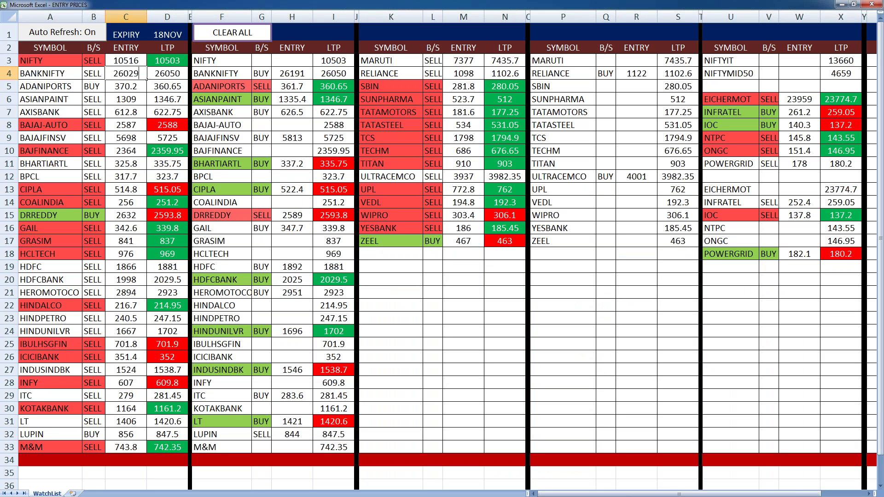
{"action": "left_click", "coordinate": [428, 324]}
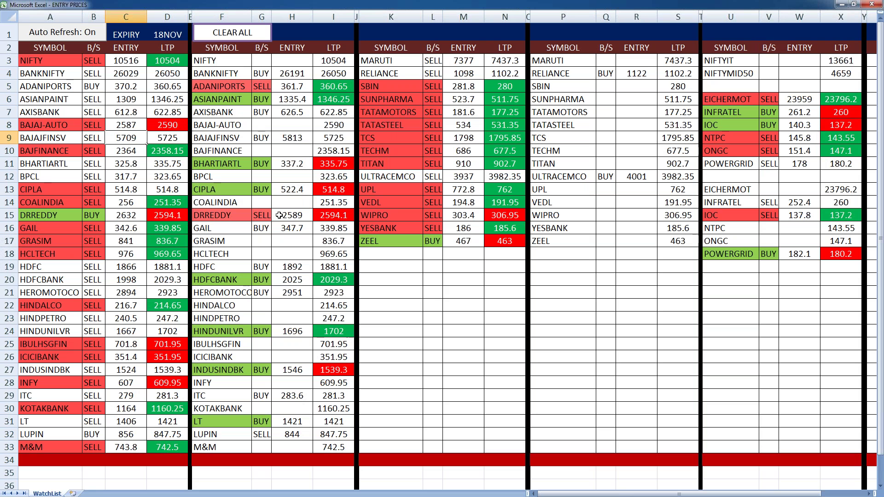
{"action": "left_click", "coordinate": [429, 298]}
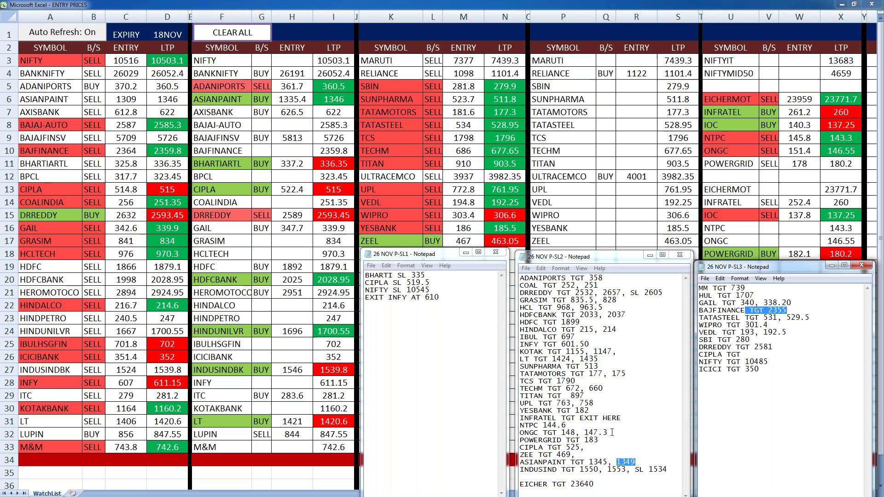
Replace the two ONGC targets in the 26 NOV P-SL2 note with the single target 146.
{"action": "left_click", "coordinate": [584, 434]}
{"action": "key", "text": "BackSpace"}
{"action": "key", "text": "BackSpace"}
{"action": "key", "text": "BackSpace"}
{"action": "key", "text": "BackSpace"}
{"action": "key", "text": "BackSpace"}
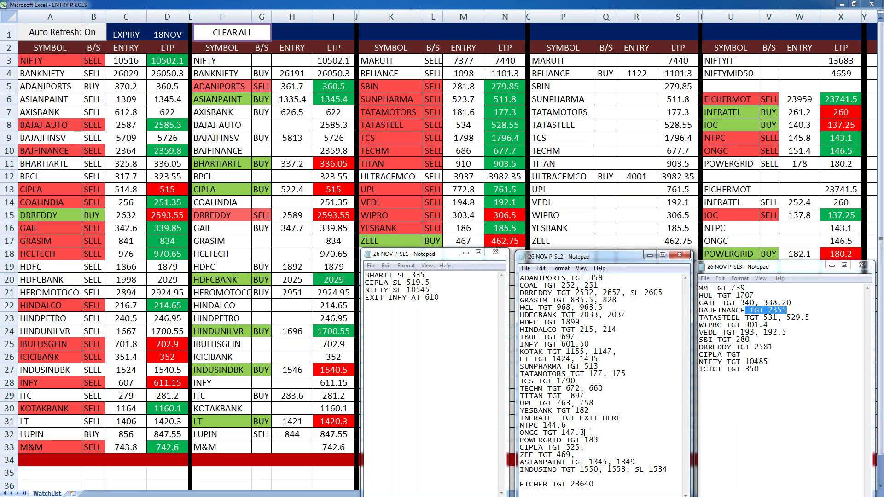
{"action": "left_click_drag", "start_coordinate": [591, 433], "coordinate": [562, 434]}
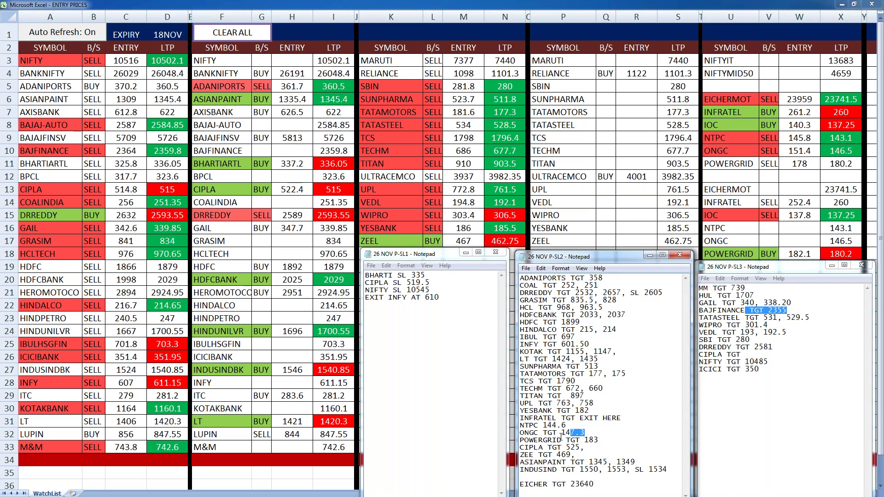
{"action": "type", "text": "6"}
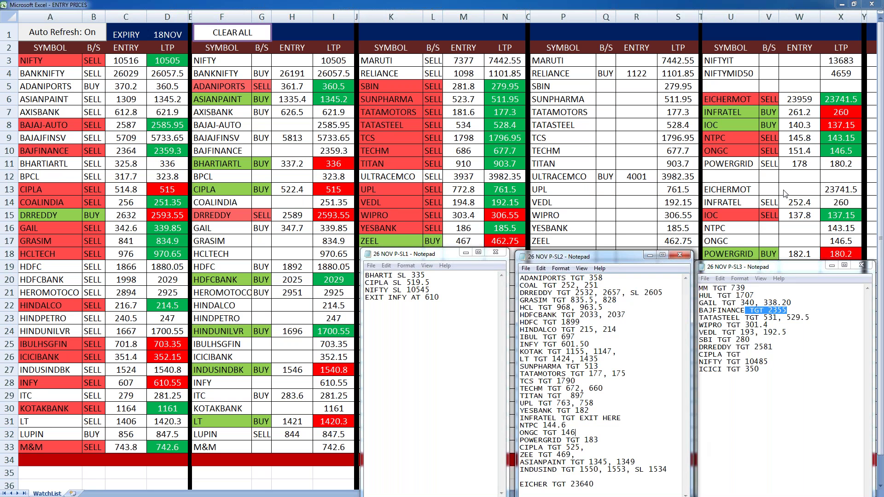
Set the POWERGRID sell entry price to 179.9 in the Excel watchlist.
{"action": "left_click", "coordinate": [799, 164]}
{"action": "type", "text": "179.9"}
{"action": "left_click", "coordinate": [818, 322]}
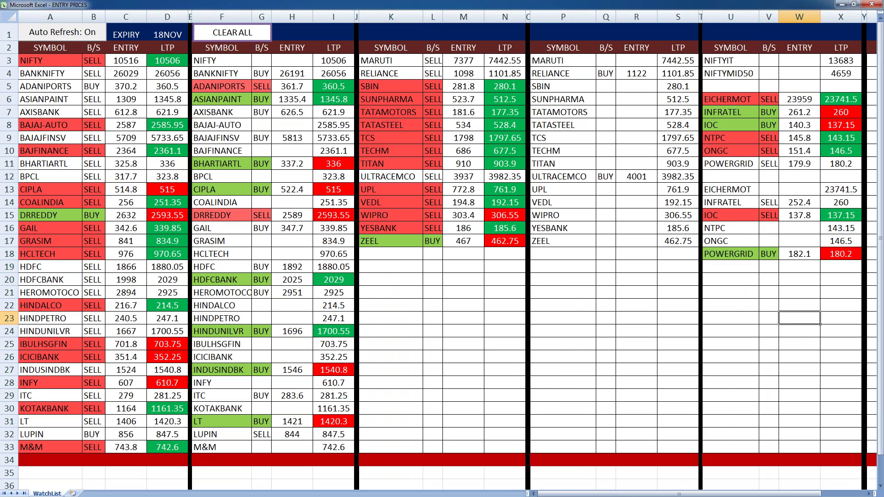
Switch to Notepad and add the line "WIPRO SL 307.4" at the end of the 26 NOV P-SL1 note.
{"action": "key", "text": "alt+Tab"}
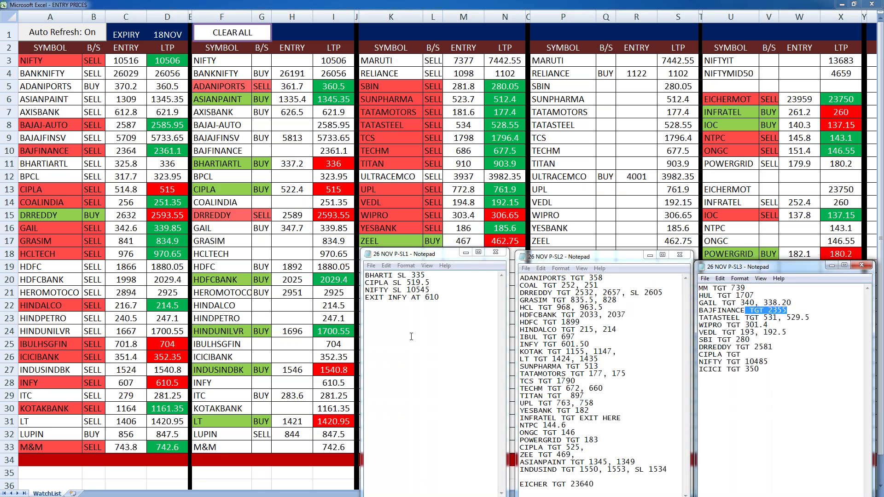
{"action": "left_click", "coordinate": [410, 306]}
{"action": "type", "text": "WIPRO"}
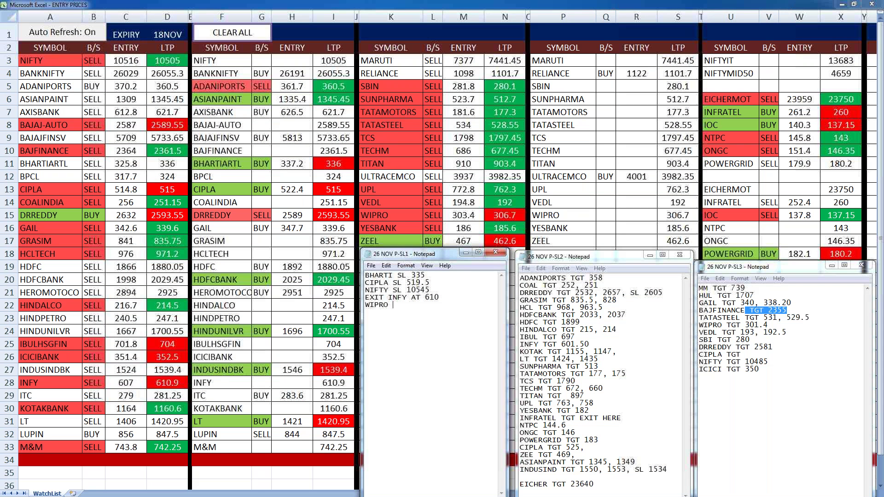
{"action": "type", "text": "SL 307.4"}
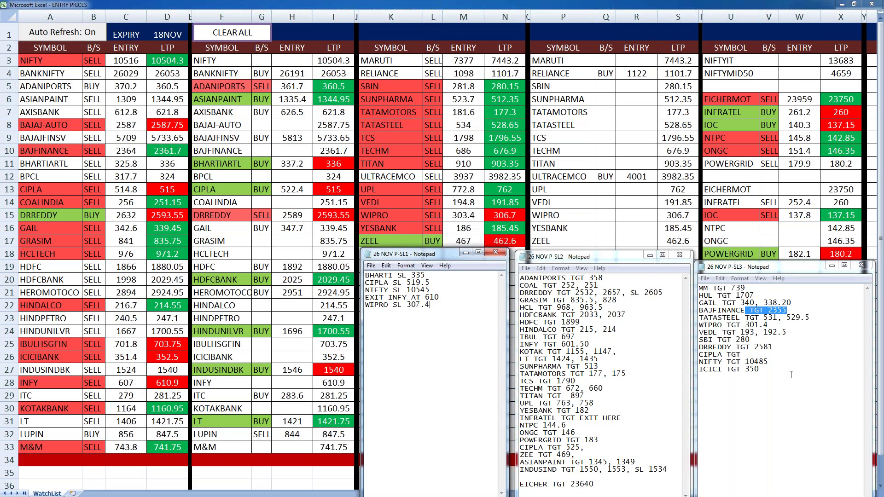
Replace the TATASTEEL targets in the 26 NOV P-SL3 note with 528, 525, 521.
{"action": "left_click", "coordinate": [772, 378]}
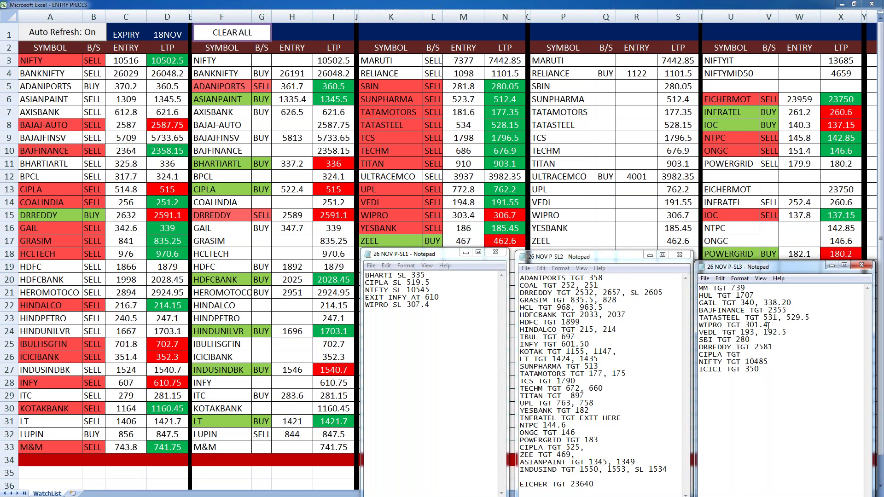
{"action": "left_click_drag", "start_coordinate": [809, 318], "coordinate": [764, 318]}
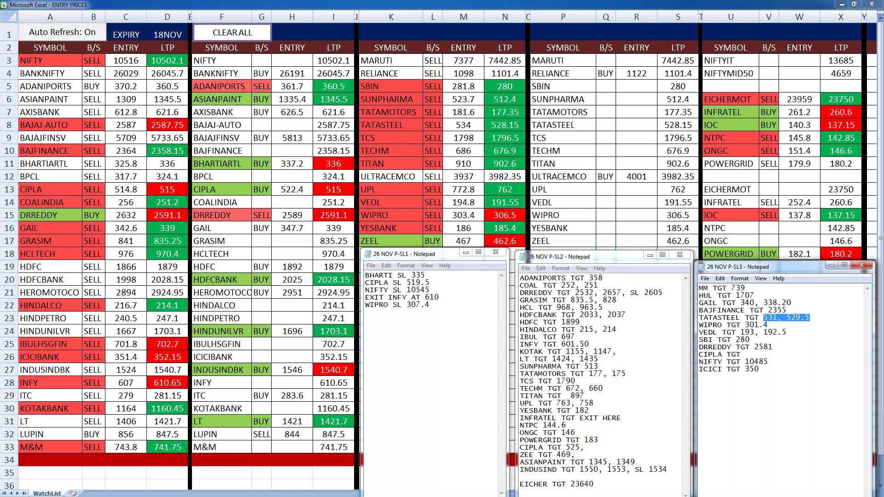
{"action": "type", "text": "528, 525, 521"}
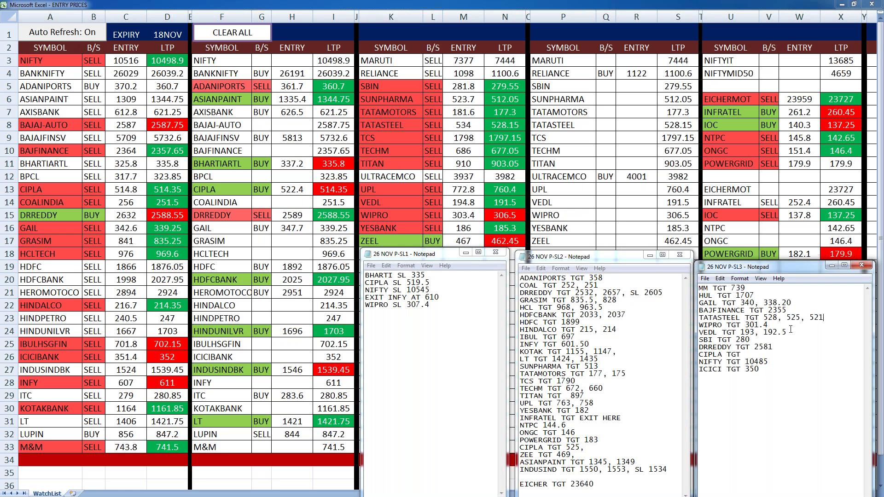
Change the MM target in the 26 NOV P-SL3 note to 740.
{"action": "left_click", "coordinate": [743, 288]}
{"action": "key", "text": "BackSpace"}
{"action": "key", "text": "BackSpace"}
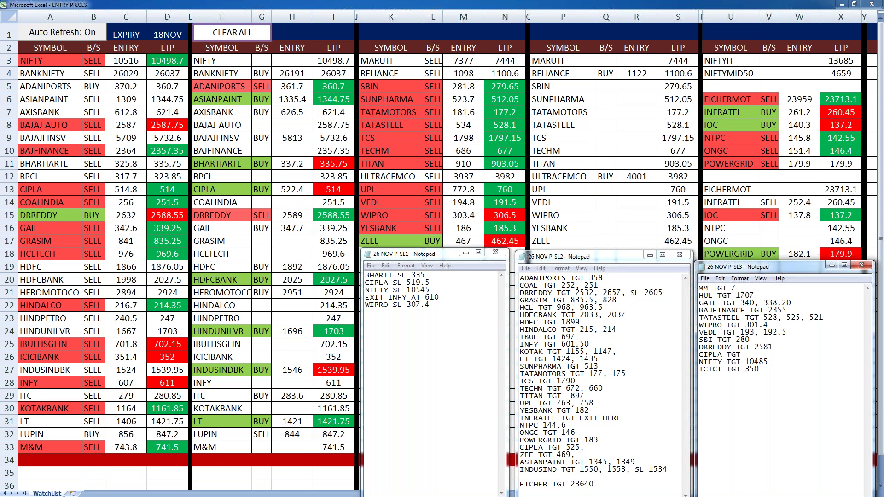
{"action": "type", "text": "40"}
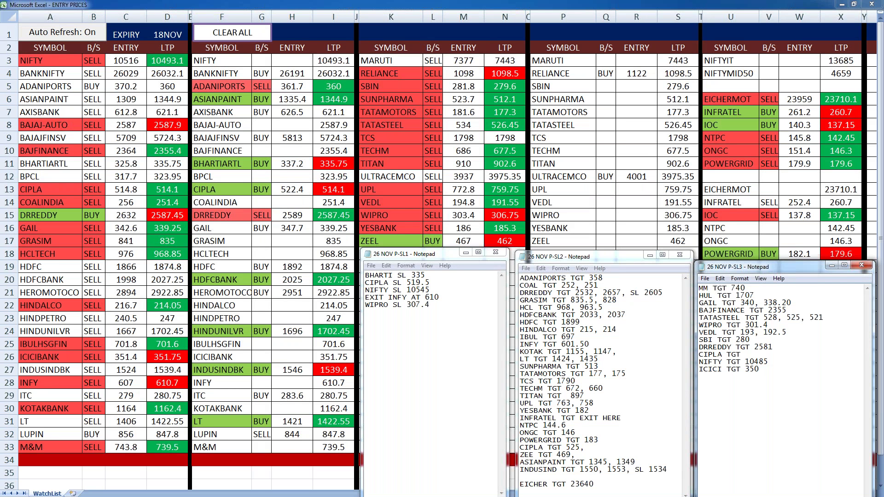
Add the line "RELIANCE TGT 1095," to the 26 NOV P-SL3 note and replace the VEDL targets with 191.5.
{"action": "type", "text": "RELIANC"}
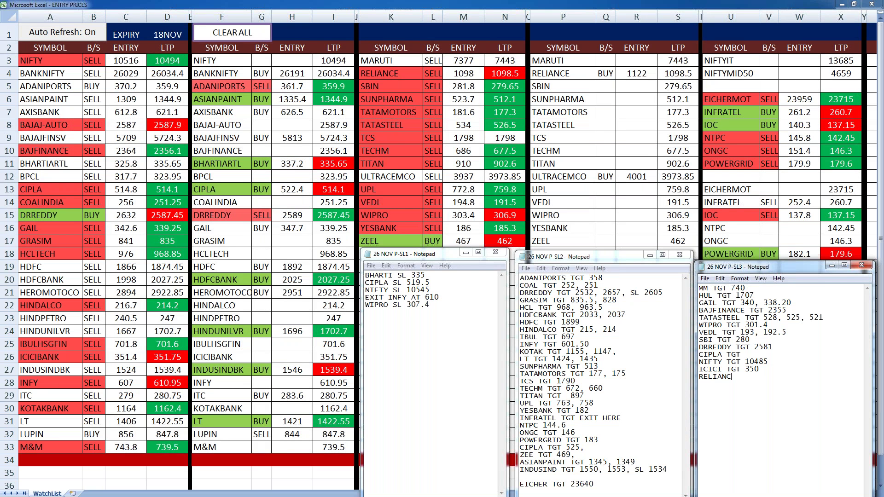
{"action": "type", "text": "E TGT 1095,"}
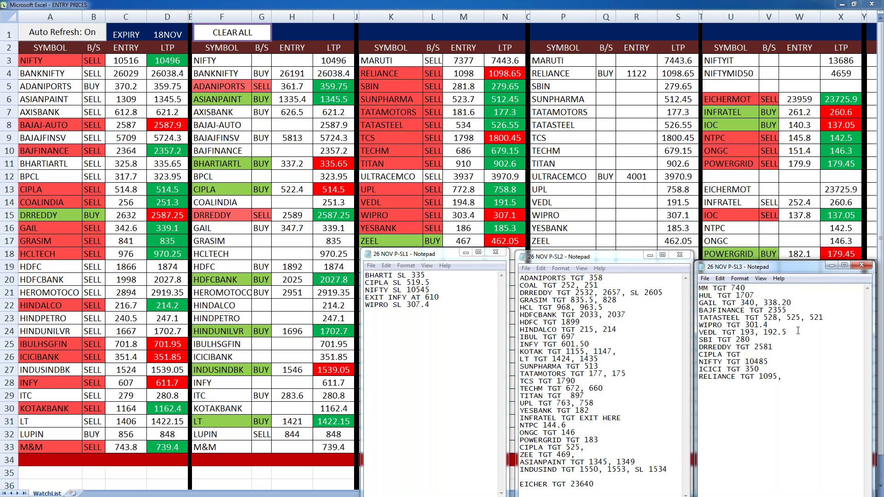
{"action": "left_click_drag", "start_coordinate": [798, 331], "coordinate": [737, 333]}
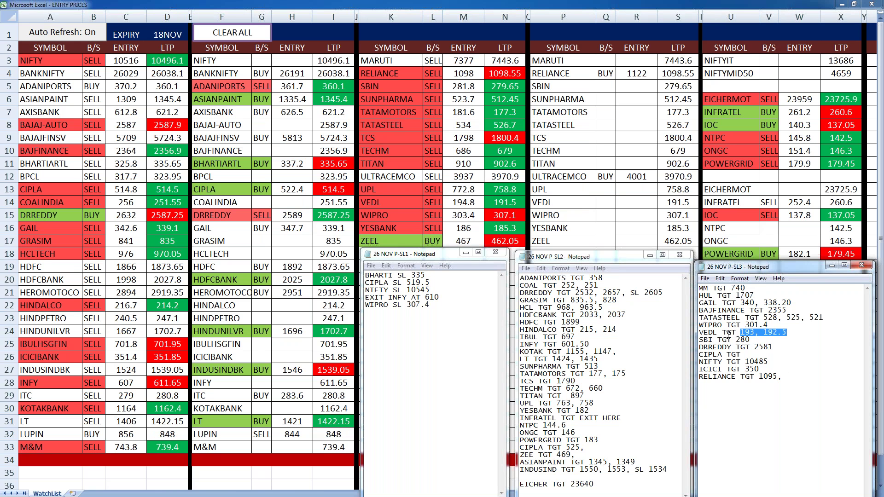
{"action": "type", "text": "191"}
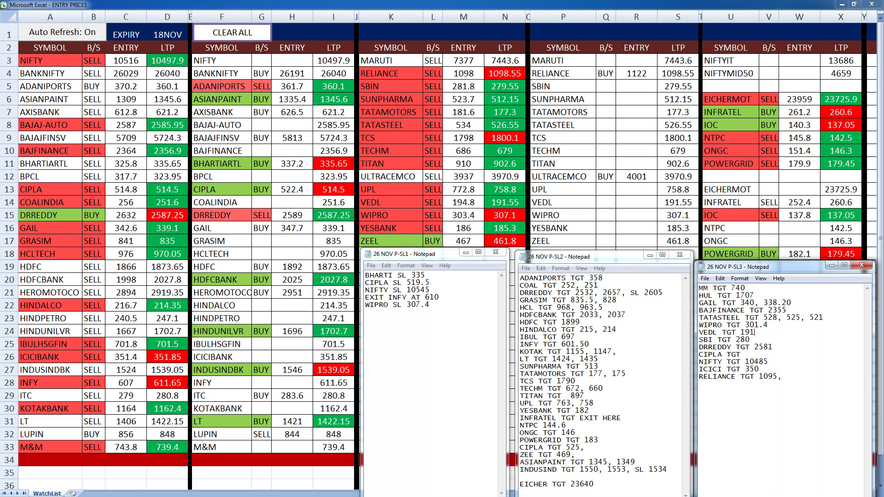
{"action": "type", "text": ".5"}
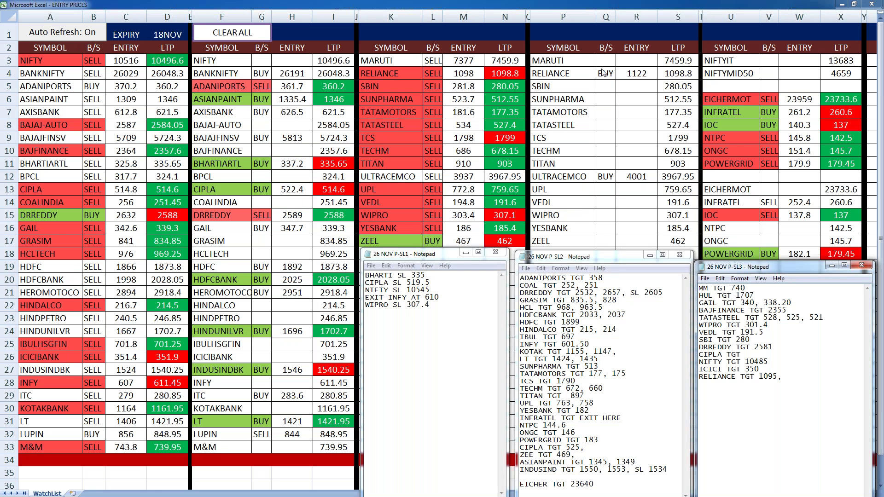
Fill in the second MARUTI row of the Excel watchlist as BUY with an entry price of 7471.
{"action": "left_click", "coordinate": [604, 61]}
{"action": "type", "text": "BUY"}
{"action": "key", "text": "Tab"}
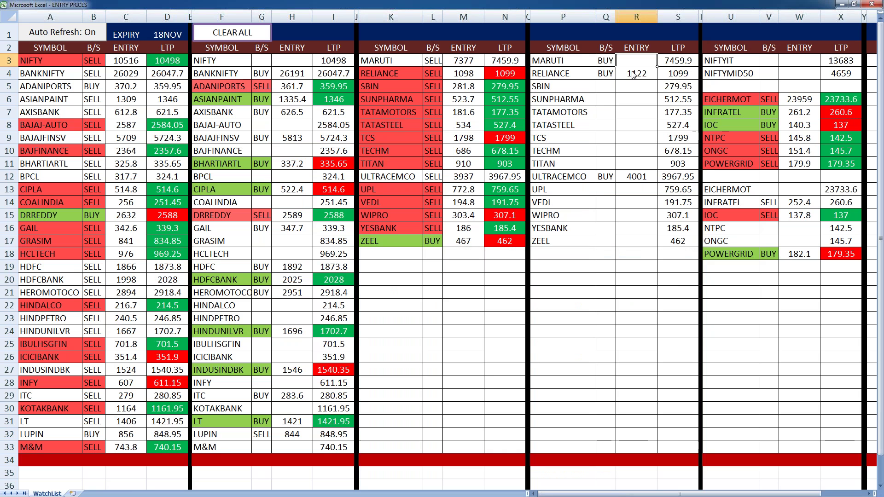
{"action": "type", "text": "7471"}
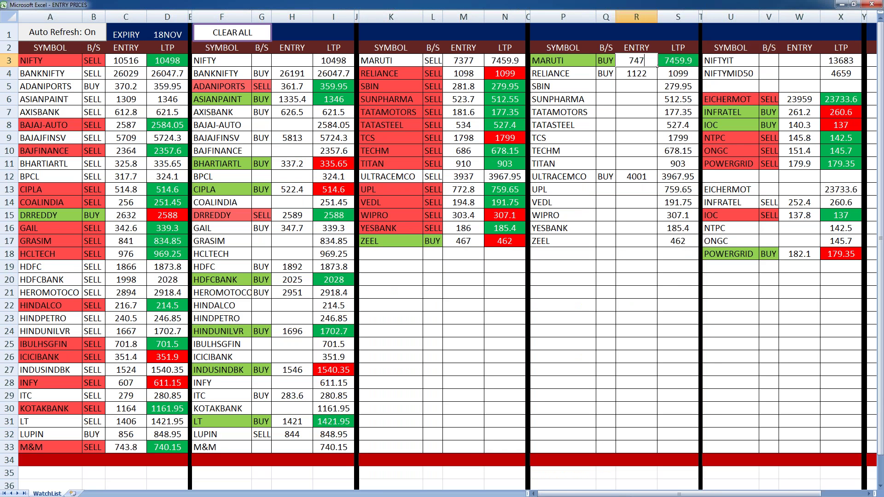
{"action": "left_click", "coordinate": [701, 60]}
{"action": "left_click", "coordinate": [637, 306]}
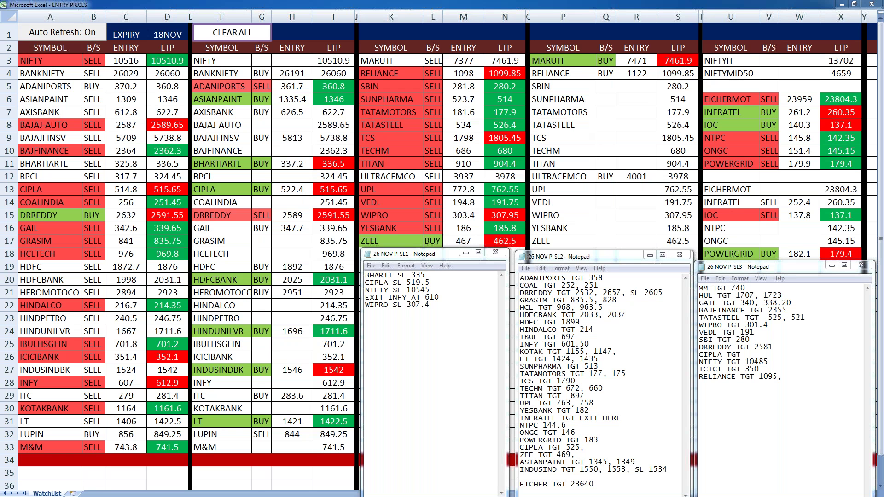
{"action": "left_click", "coordinate": [271, 388]}
{"action": "type", "text": "615.10"}
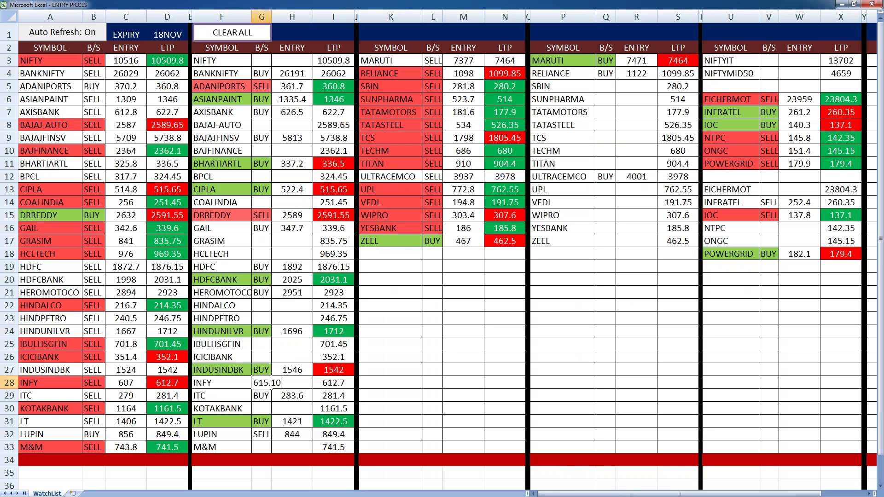
{"action": "key", "text": "BackSpace"}
{"action": "key", "text": "BackSpace"}
{"action": "key", "text": "BackSpace"}
{"action": "key", "text": "BackSpace"}
{"action": "key", "text": "BackSpace"}
{"action": "key", "text": "BackSpace"}
Fill in the second INFY row of the watchlist as BUY with an entry price of 615.1.
{"action": "type", "text": "BU"}
{"action": "key", "text": "Return"}
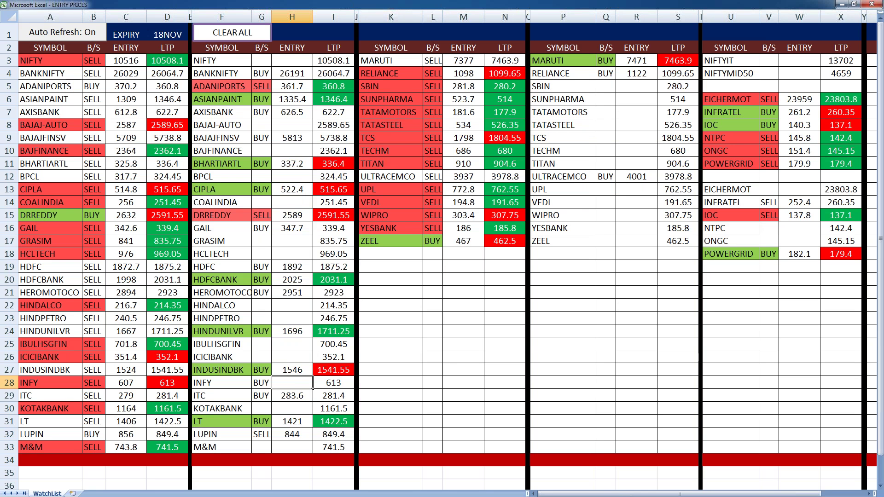
{"action": "type", "text": "615.1"}
{"action": "left_click", "coordinate": [404, 395]}
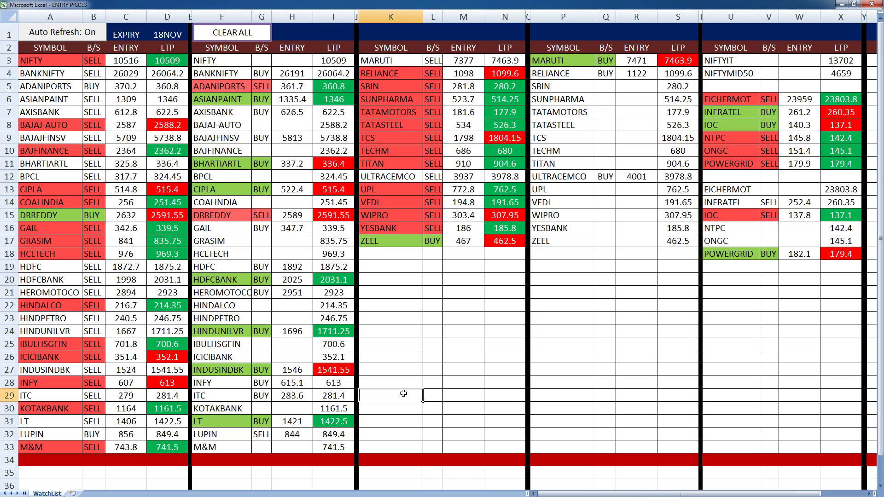
Restart the watchlist's auto refresh by switching it off and on again.
{"action": "left_click", "coordinate": [51, 33]}
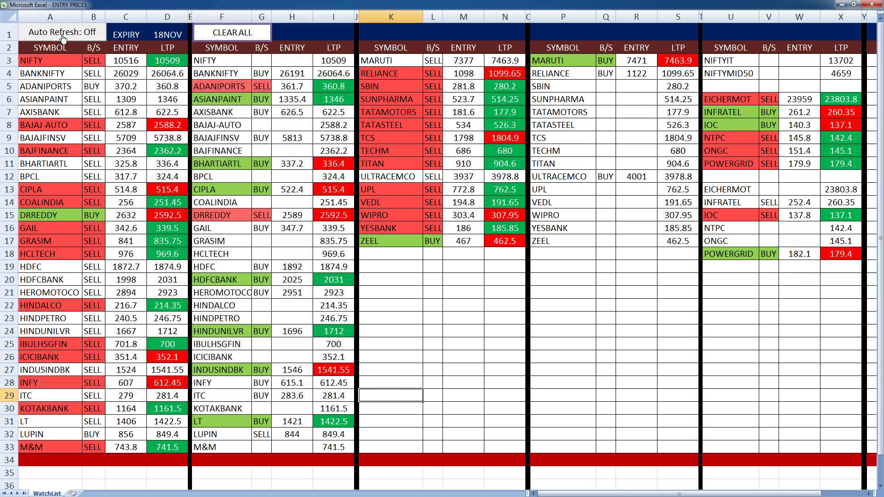
{"action": "left_click", "coordinate": [63, 37]}
{"action": "left_click", "coordinate": [428, 346]}
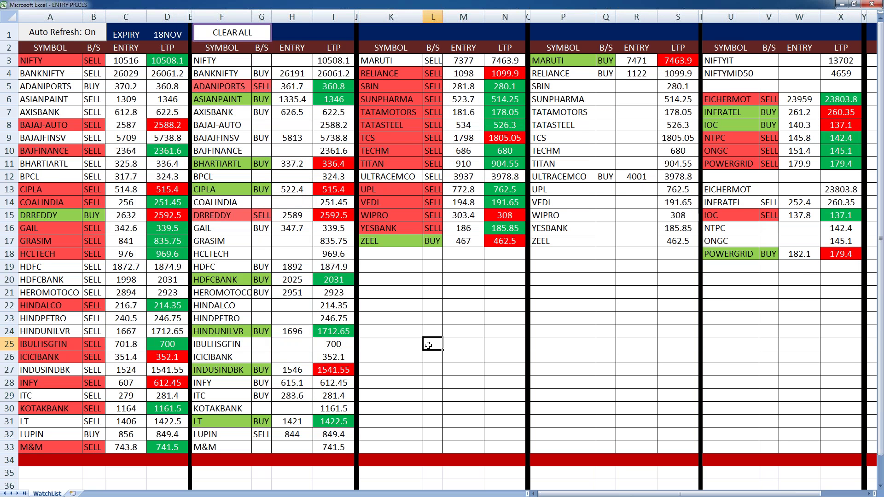
{"action": "key", "text": "Escape"}
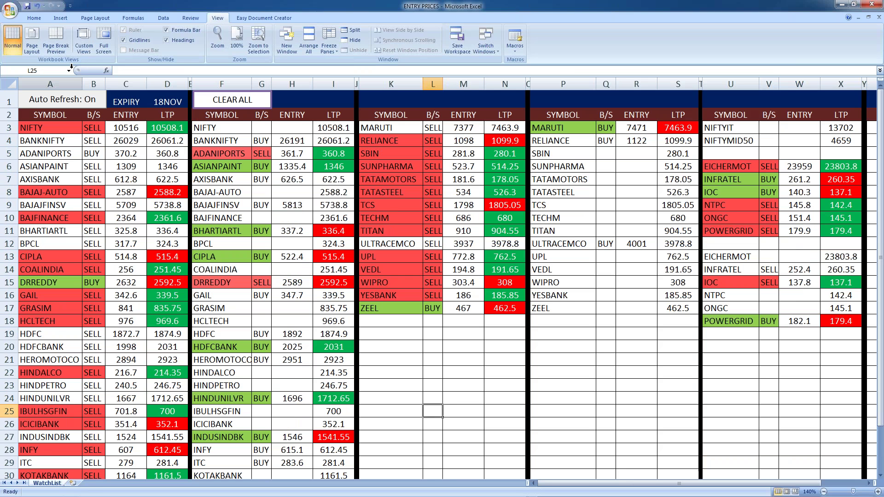
{"action": "key", "text": "alt+w"}
{"action": "key", "text": "e"}
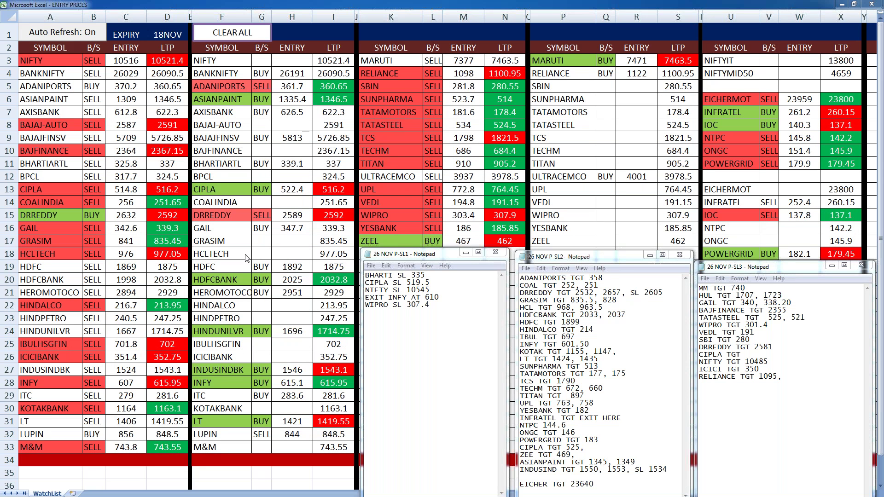
Fill in the second HCLTECH row of the watchlist as BUY with an entry price of 978.1.
{"action": "left_click", "coordinate": [267, 256]}
{"action": "type", "text": "b"}
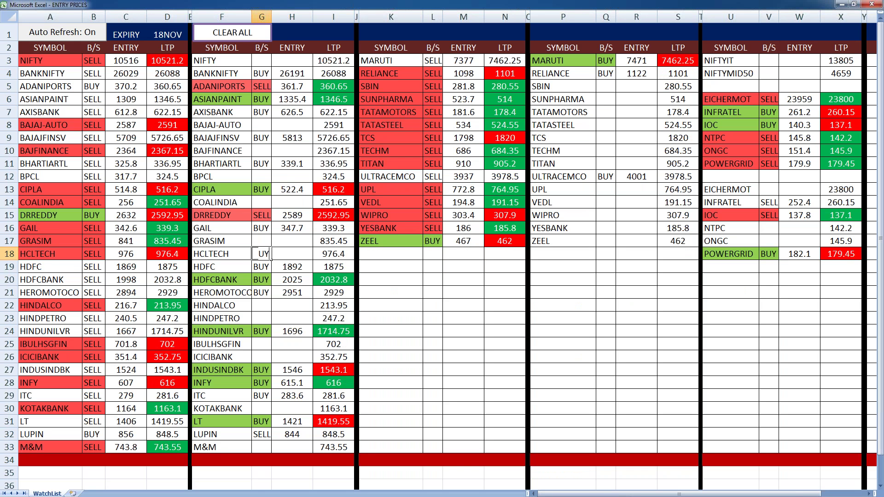
{"action": "key", "text": "Tab"}
{"action": "type", "text": "978.10"}
{"action": "key", "text": "Return"}
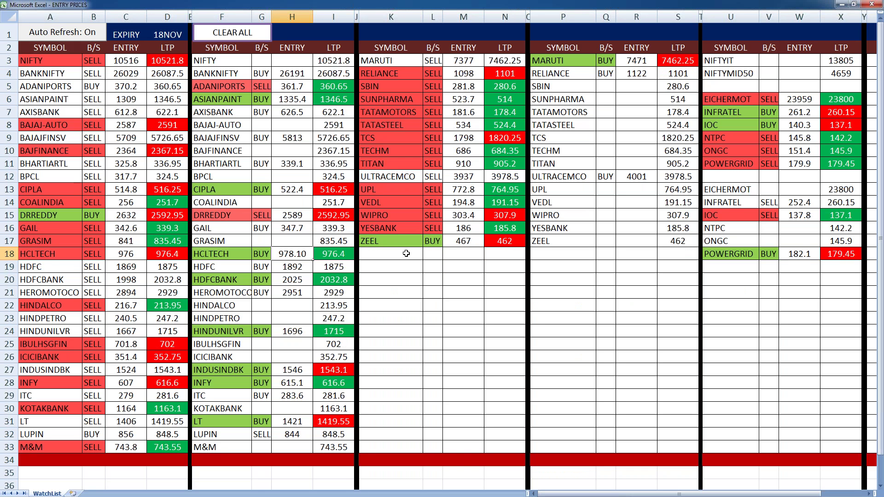
{"action": "left_click", "coordinate": [358, 255]}
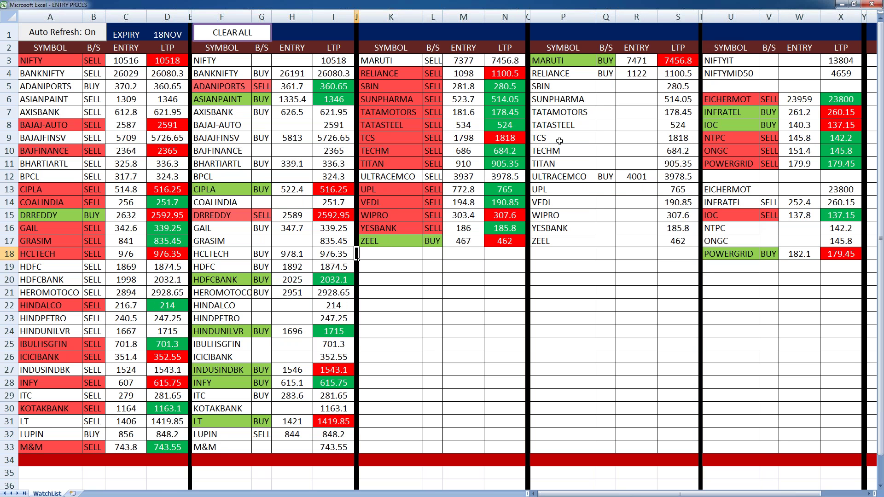
Fill in the second TCS row of the watchlist as BUY with an entry price of 1831.
{"action": "left_click", "coordinate": [607, 137]}
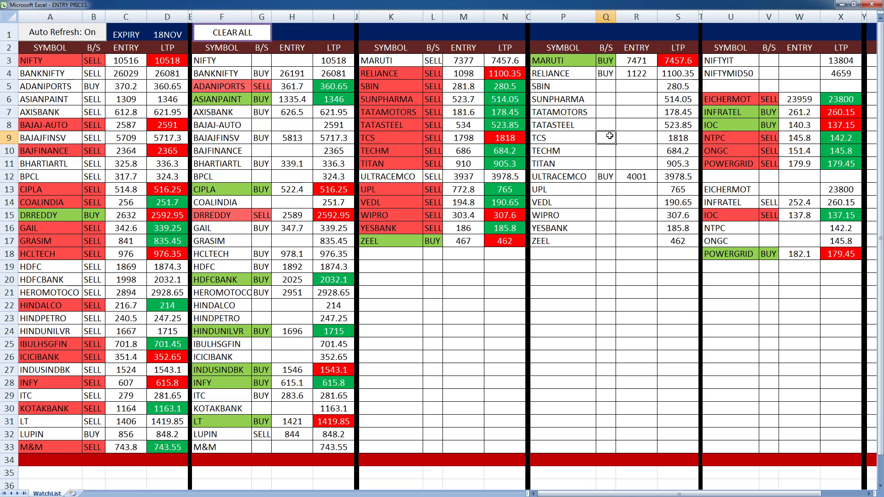
{"action": "type", "text": "BUY"}
{"action": "key", "text": "Tab"}
{"action": "type", "text": "1831"}
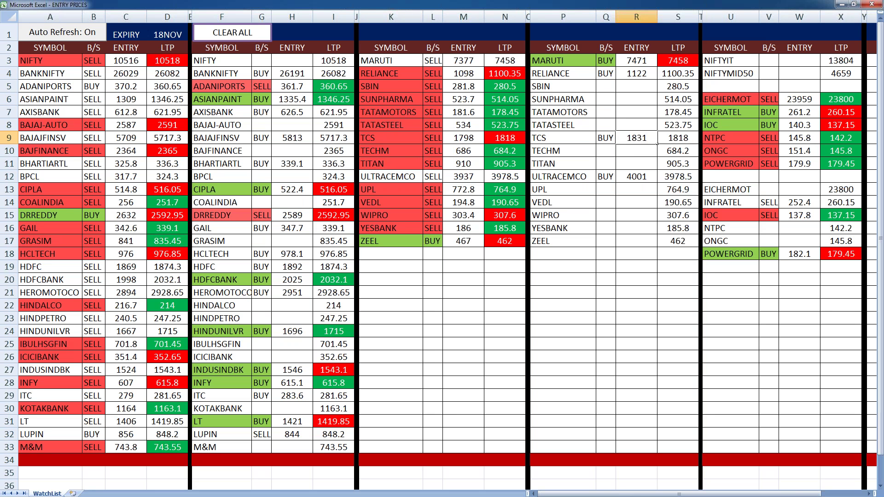
Fill in the second TECHM row of the watchlist as BUY with an entry price of 687.1.
{"action": "left_click", "coordinate": [607, 152]}
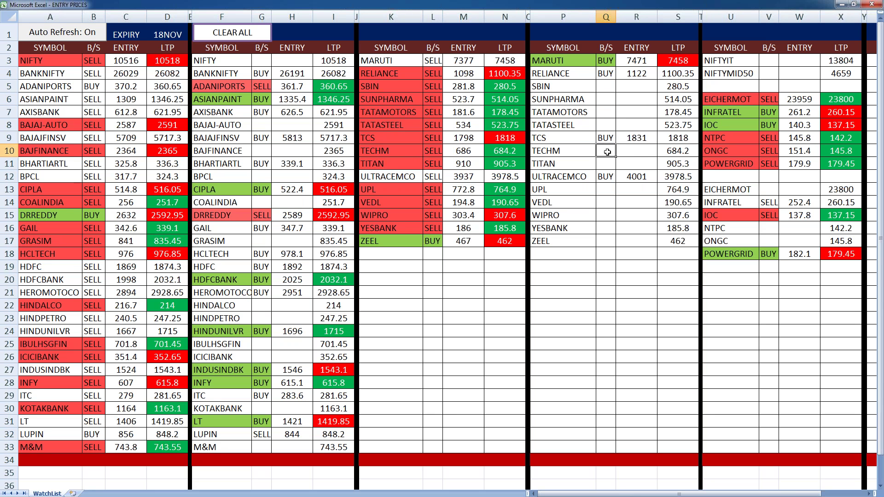
{"action": "type", "text": "BUY"}
{"action": "left_click", "coordinate": [637, 155]}
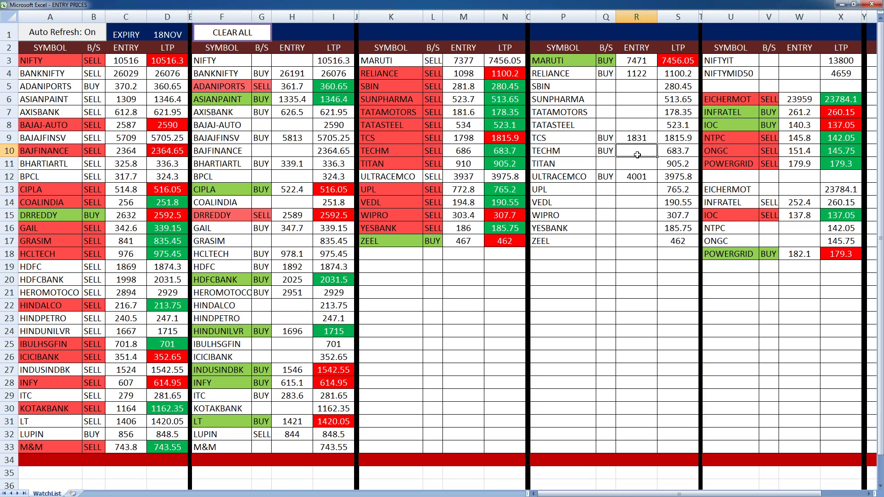
{"action": "type", "text": "687.10"}
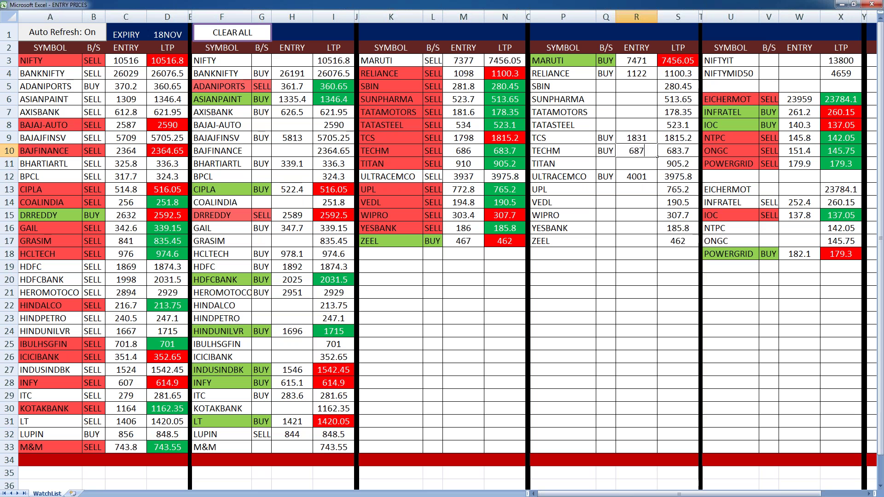
{"action": "left_click", "coordinate": [613, 284]}
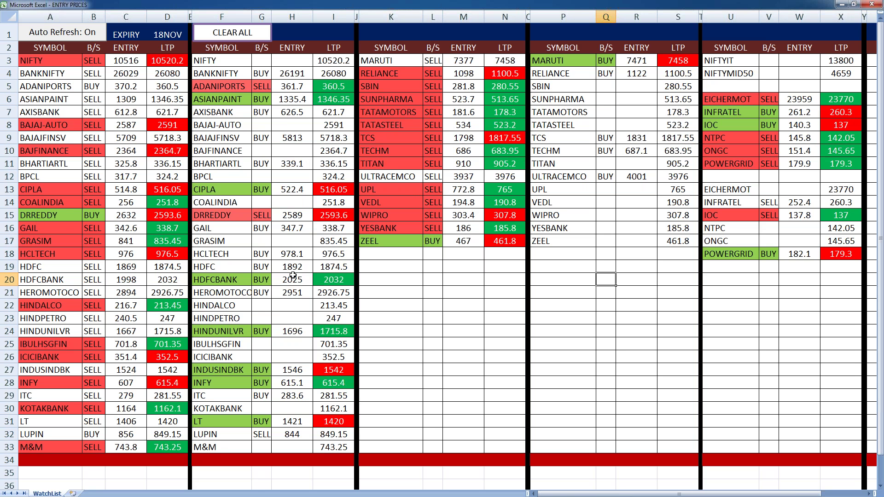
Switch the watchlist's auto refresh off and back on to restart the live prices.
{"action": "left_click", "coordinate": [61, 35]}
{"action": "left_click", "coordinate": [61, 33]}
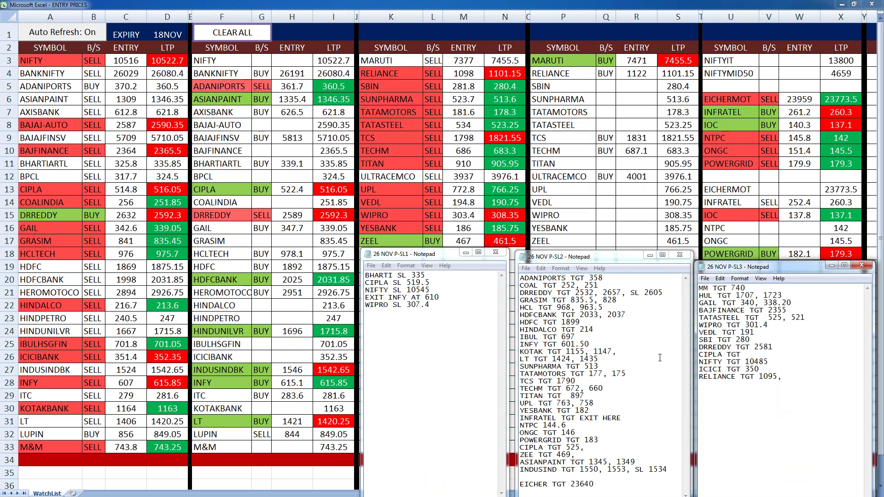
Remove the second target, 963.5, from the HCL line of the 26 NOV P-SL2 note.
{"action": "left_click_drag", "start_coordinate": [607, 306], "coordinate": [576, 307]}
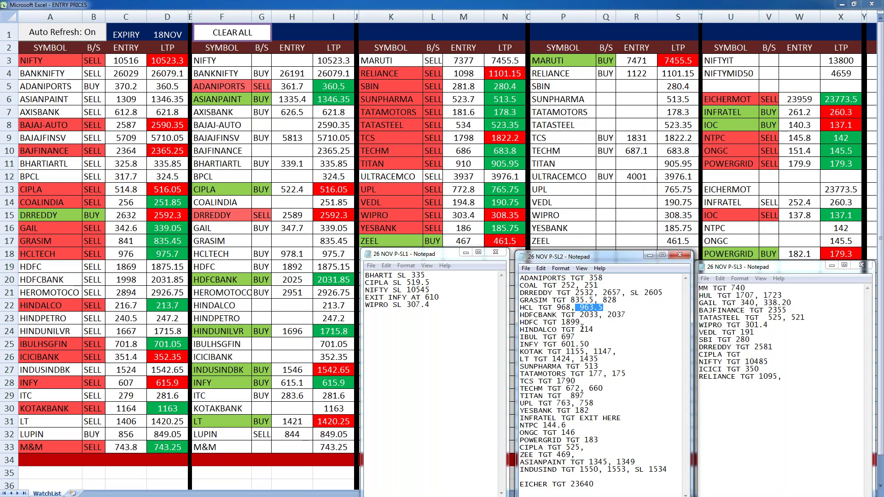
{"action": "key", "text": "Delete"}
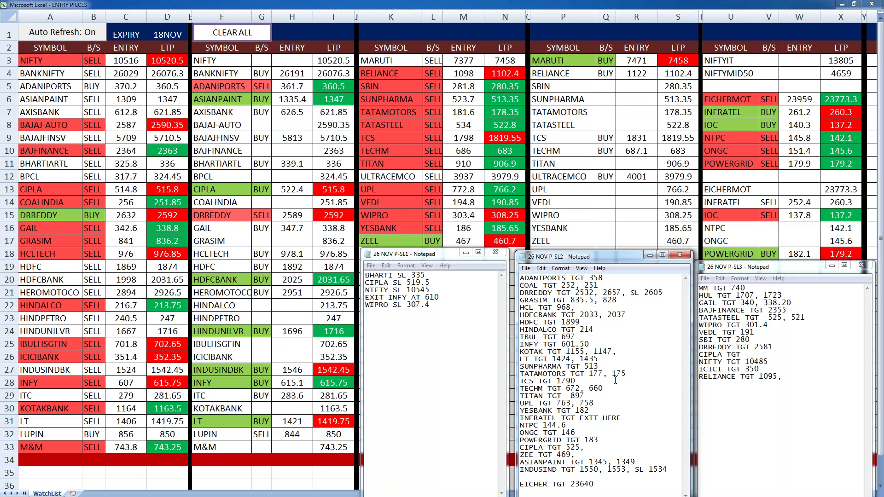
Add the line "INFY BUY TGT 620.5" below the RELIANCE line in the 26 NOV P-SL3 note.
{"action": "left_click", "coordinate": [737, 395]}
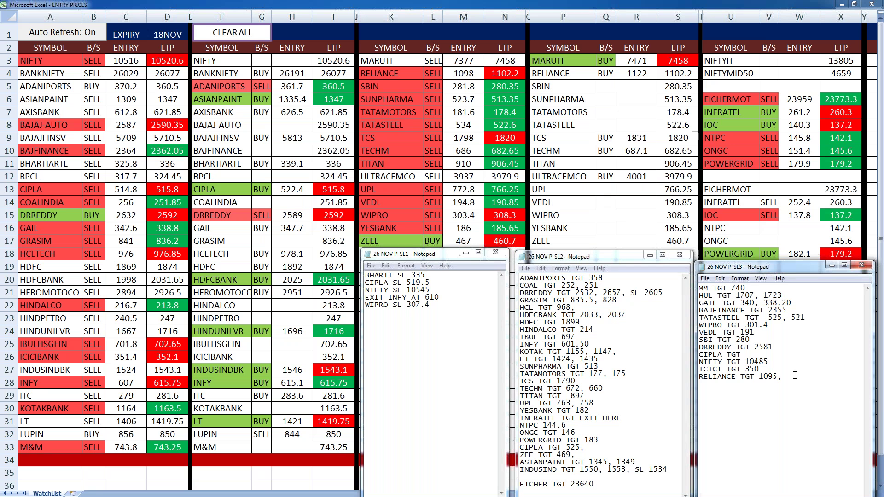
{"action": "key", "text": "Return"}
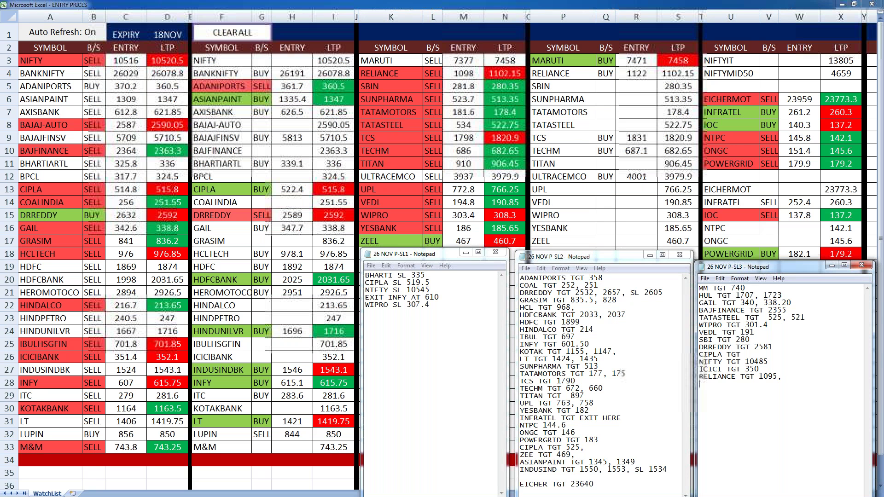
{"action": "type", "text": "I"}
{"action": "type", "text": "NFY BUY "}
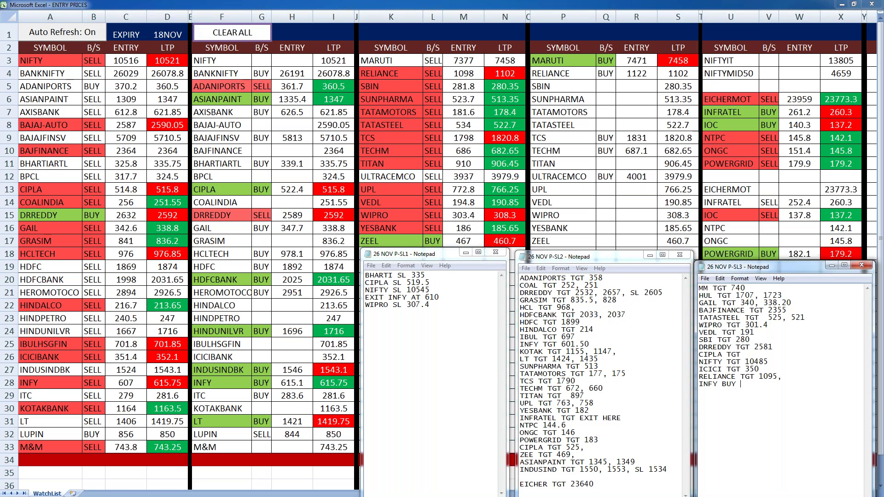
{"action": "type", "text": "TGT 620"}
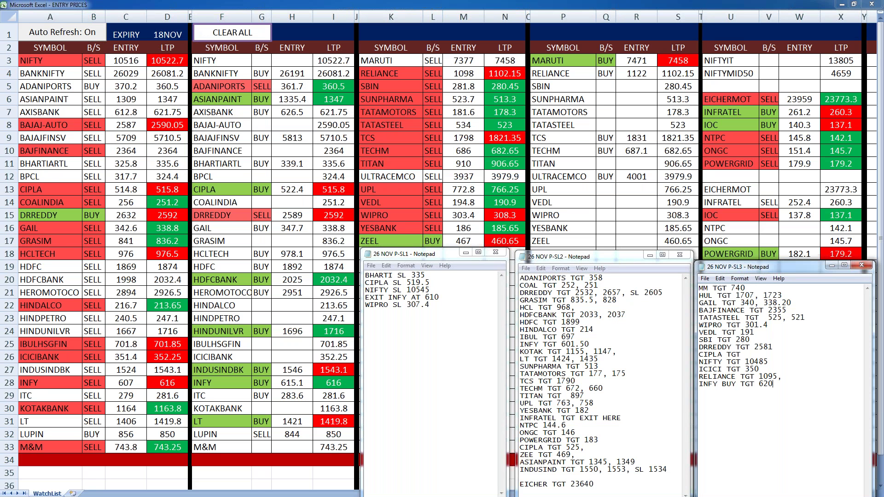
{"action": "type", "text": "."}
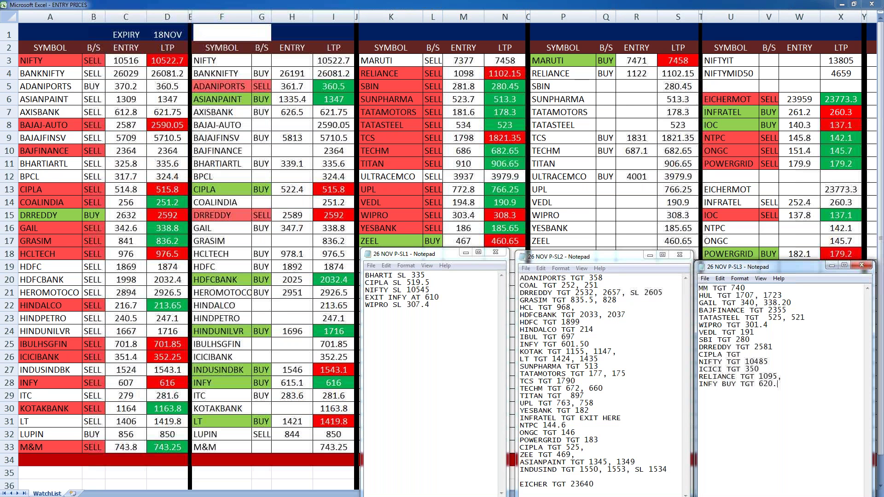
{"action": "type", "text": "5"}
{"action": "key", "text": "Return"}
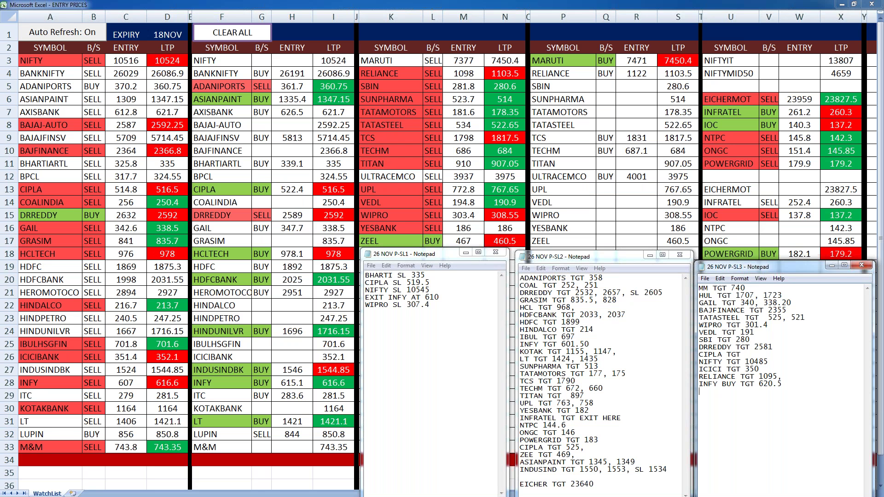
Add the line "HCL BUY TGT 985" at the end of the 26 NOV P-SL3 note.
{"action": "type", "text": "HCL BUY TGT"}
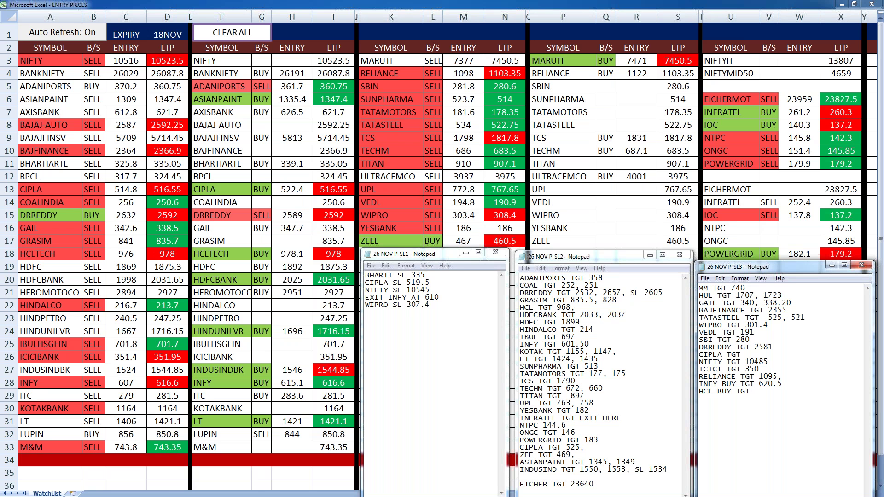
{"action": "type", "text": " 98"}
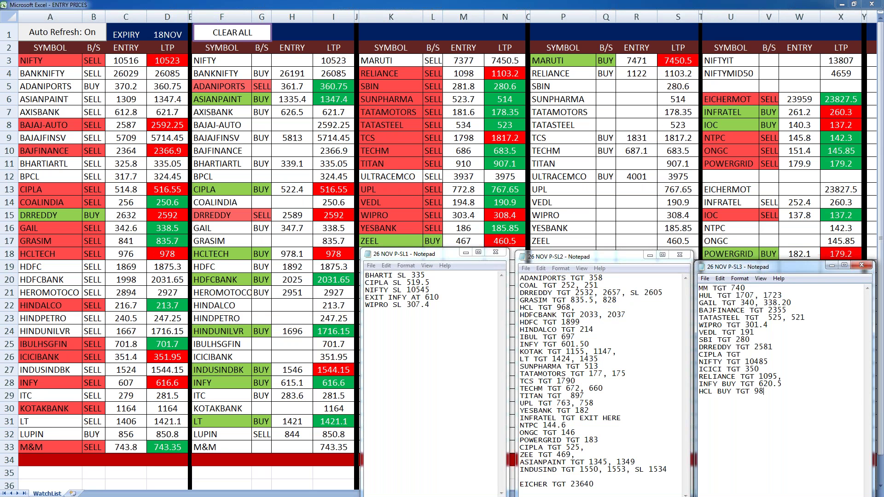
{"action": "type", "text": "5"}
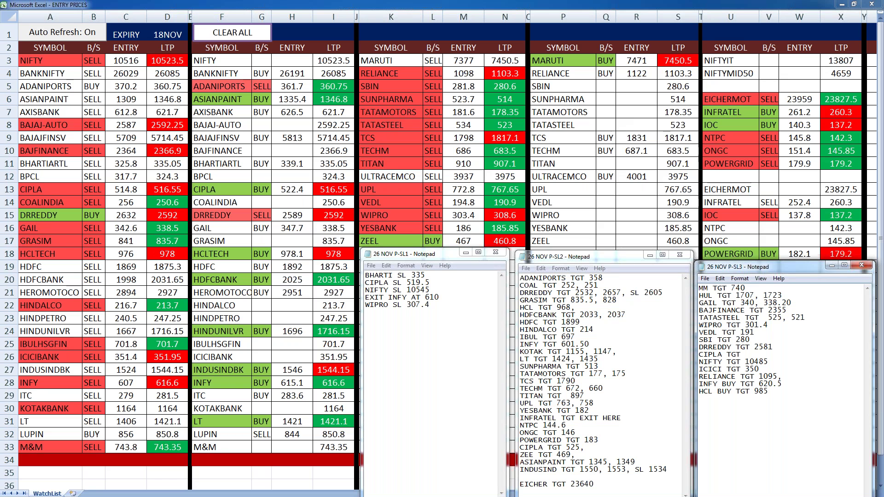